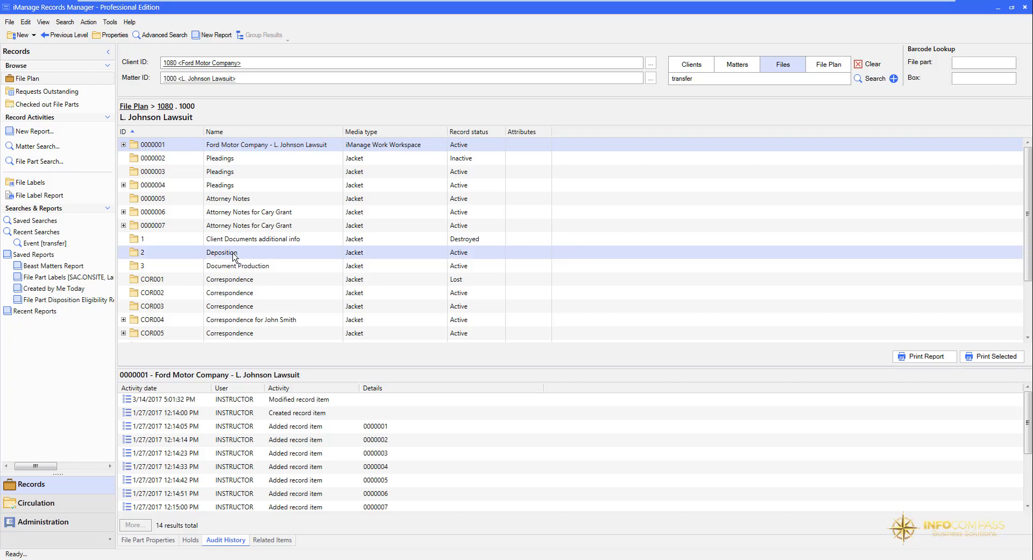
Step: Start disposing of file part 2, Deposition, and set the event type to DESTROY
right_click(264, 256)
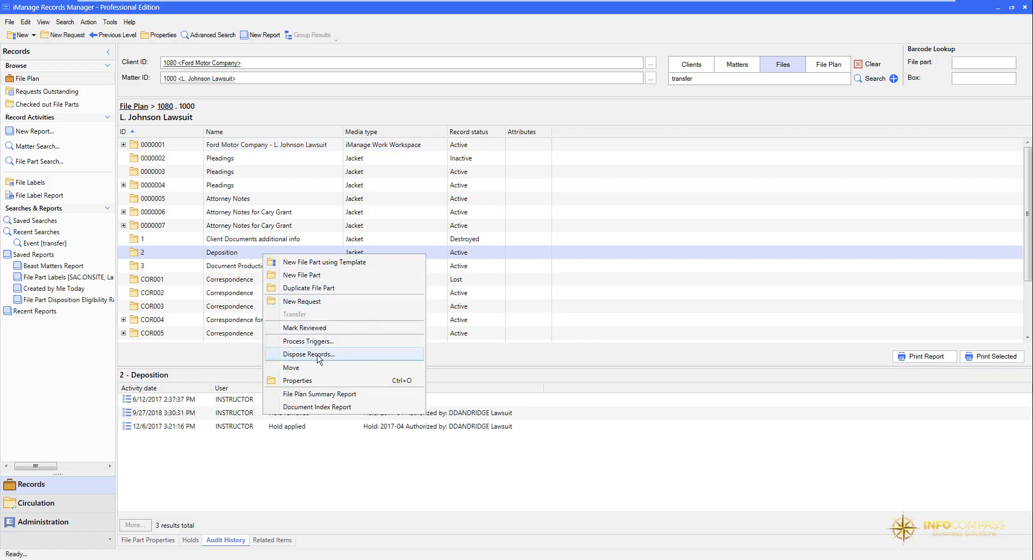
click(319, 354)
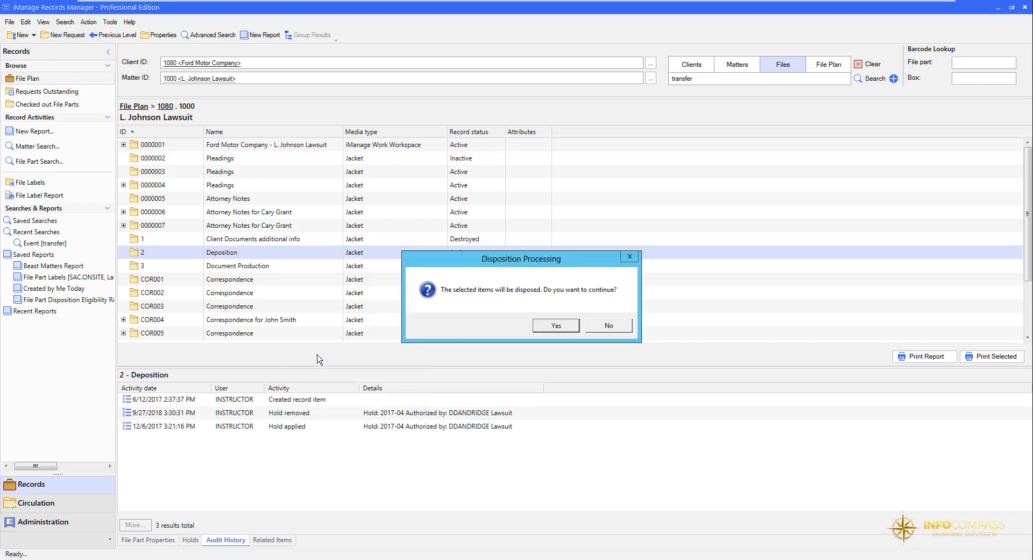
click(555, 325)
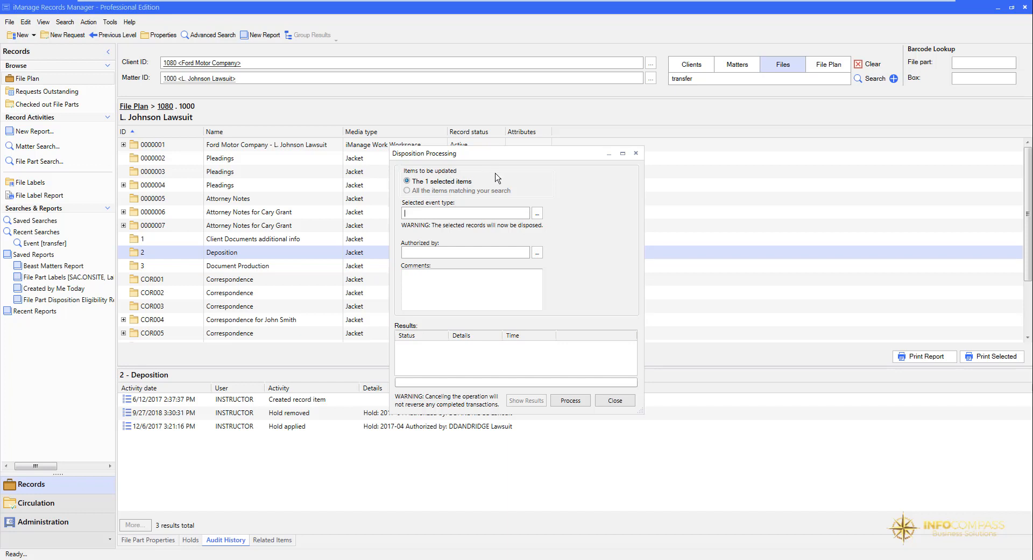
text(destroy)
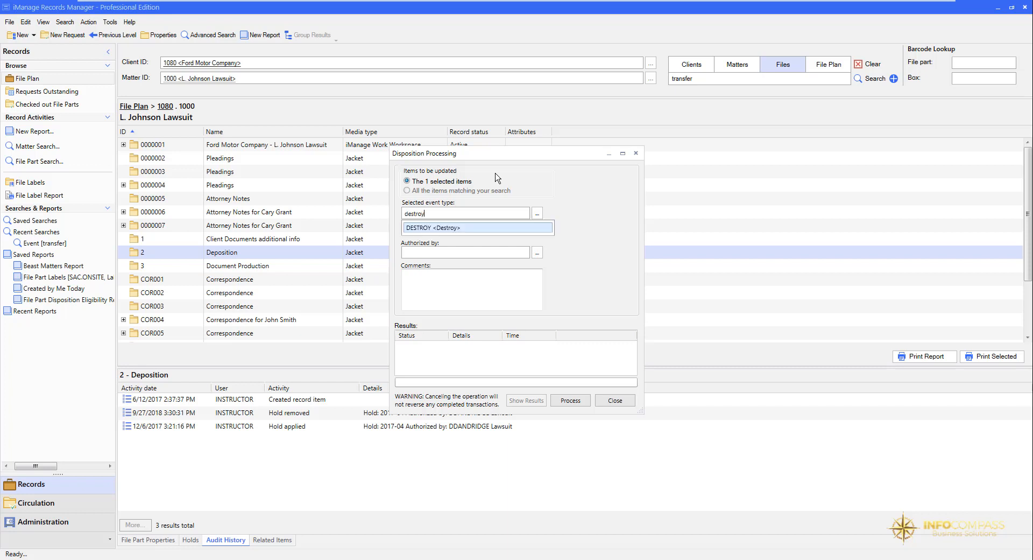
key(Return)
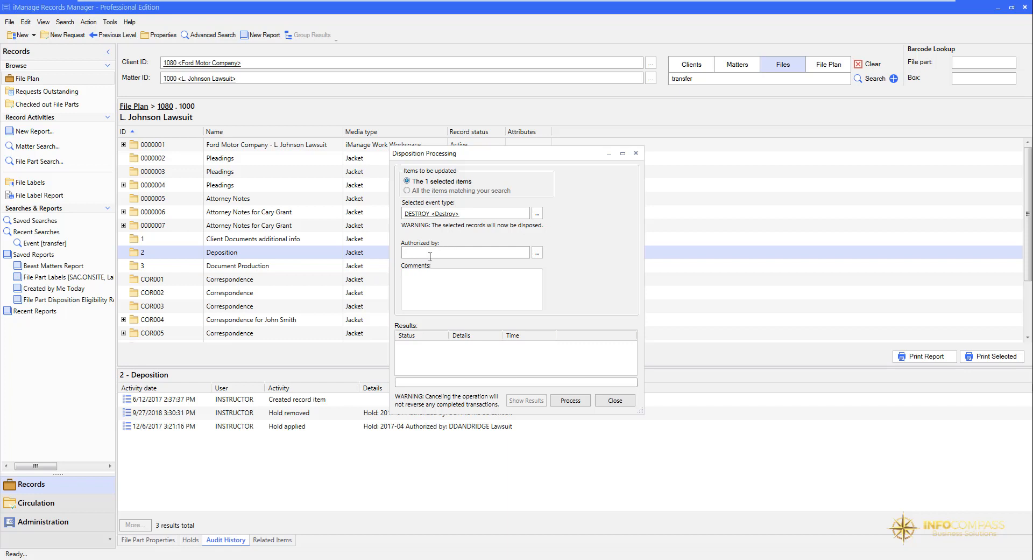
Step: Set CBALE, Christian Bale, as the authorizer of the Deposition disposal
click(428, 274)
click(498, 279)
text(cbale)
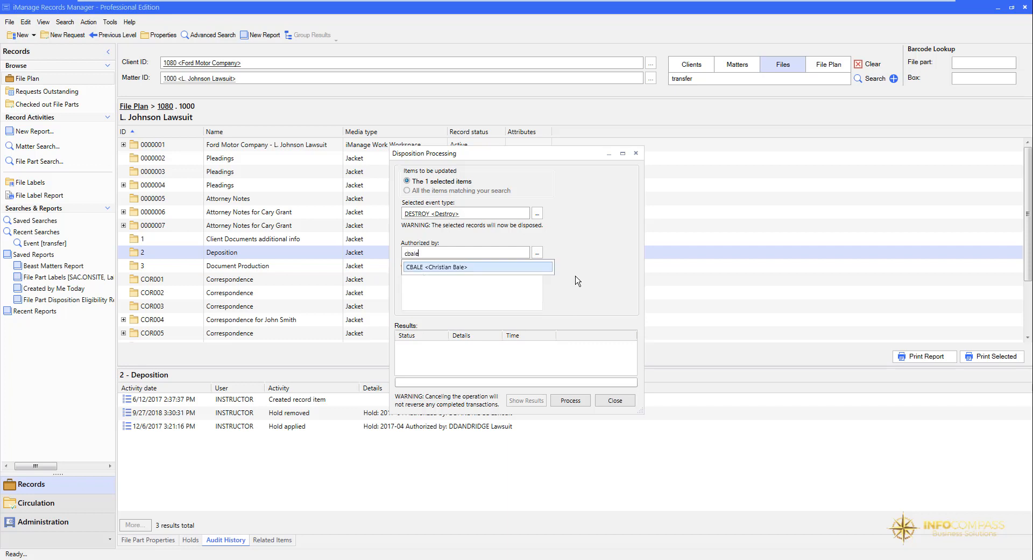
key(Return)
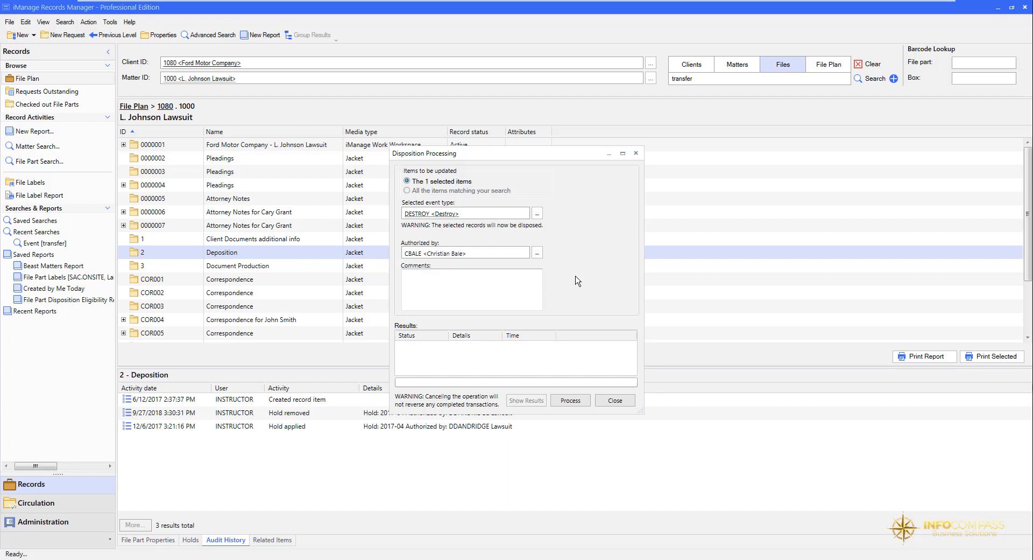
Step: Add the comment "He said it was ok, so I am going to do it!" and process the Deposition disposal
click(490, 283)
text(He said it was o)
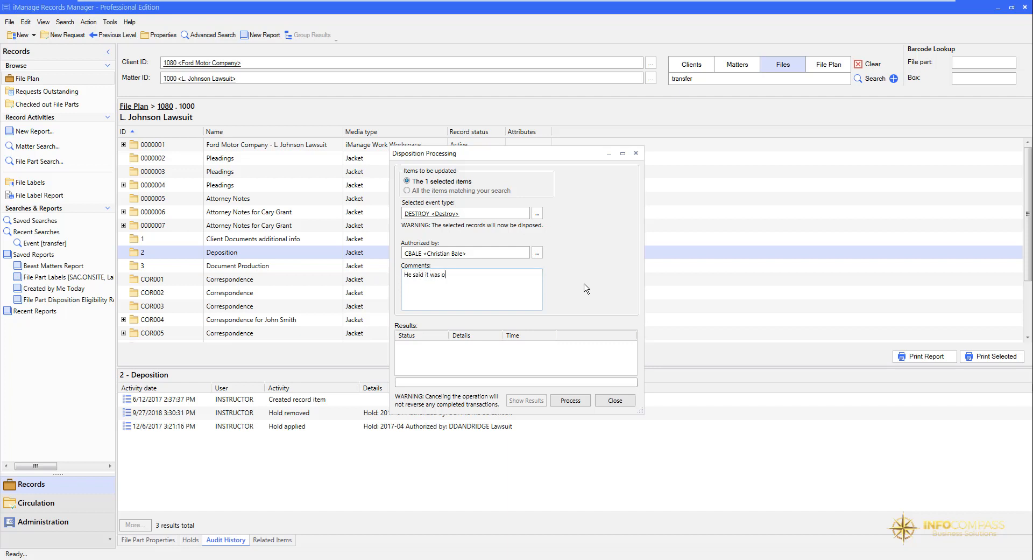
text(k, so I am going to do it!)
click(571, 401)
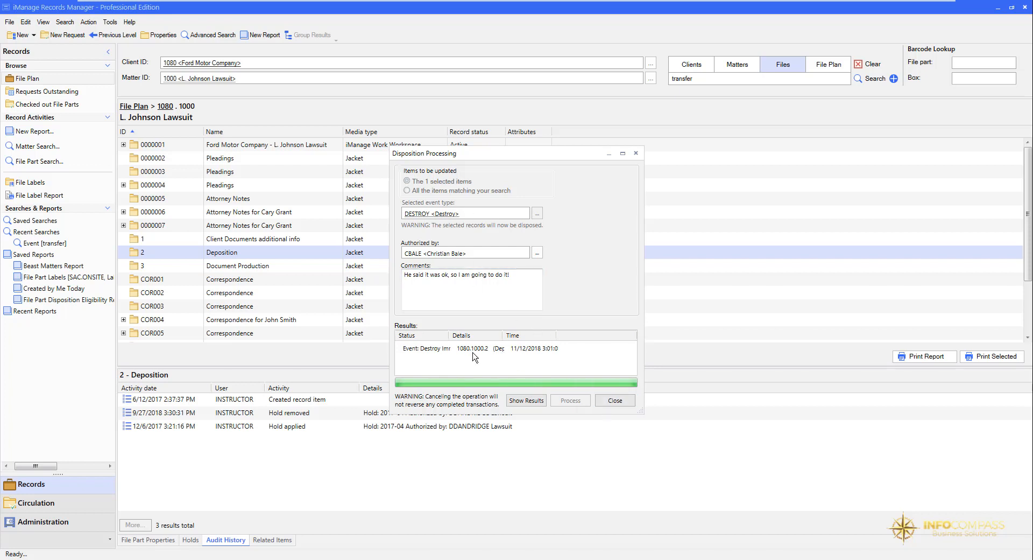
click(615, 401)
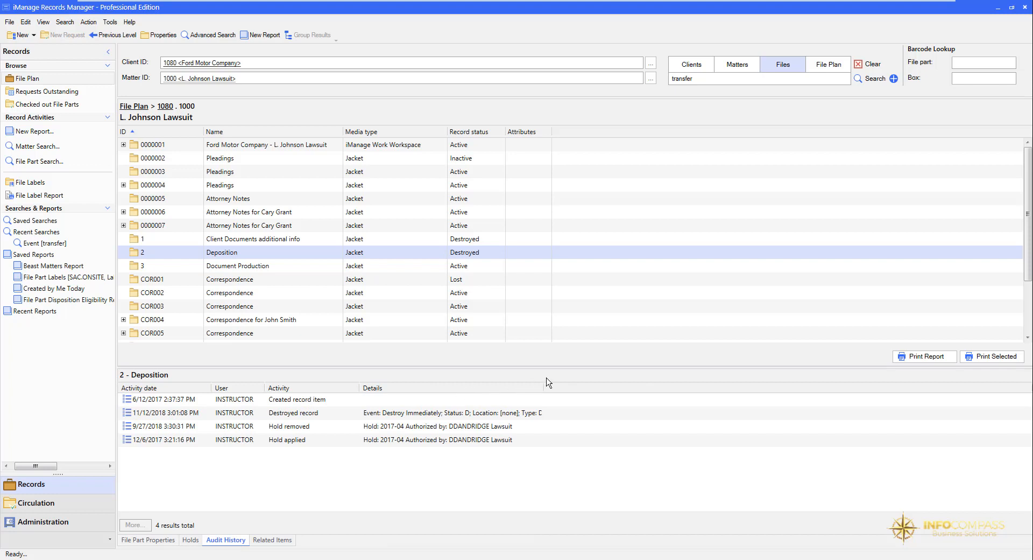
Step: Show the Authorized by user and Authorization comments columns in the audit history and widen the comments column to fit its text
right_click(586, 391)
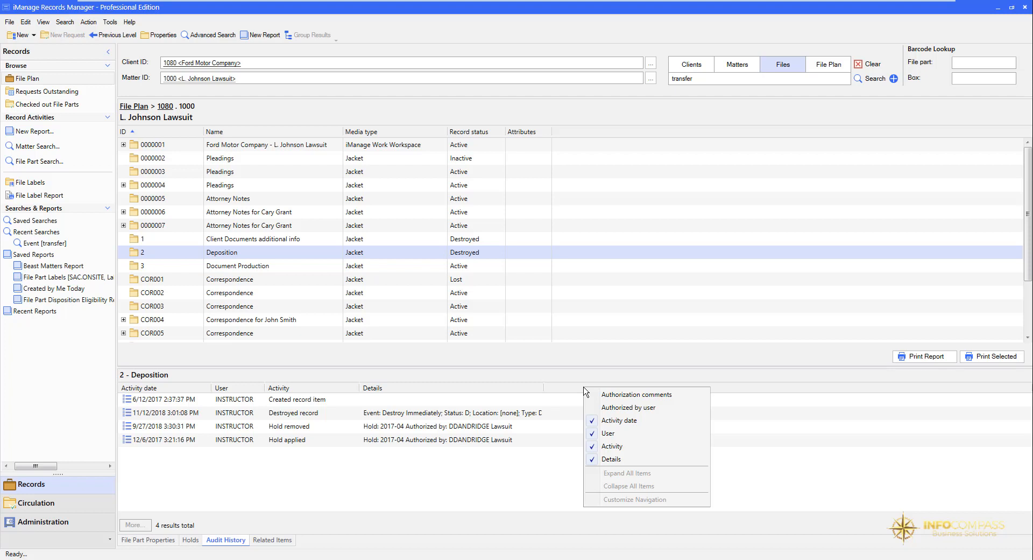
click(612, 413)
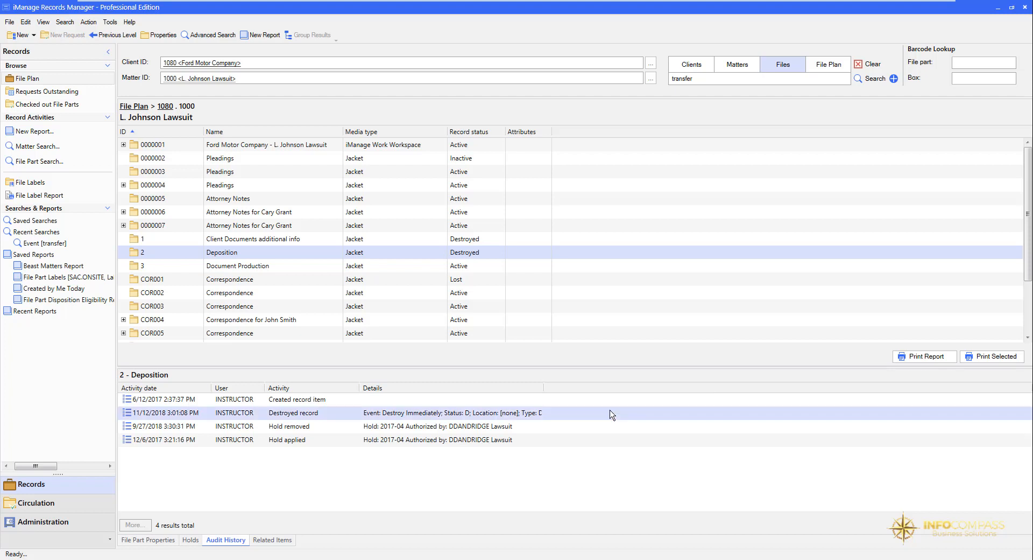
right_click(639, 387)
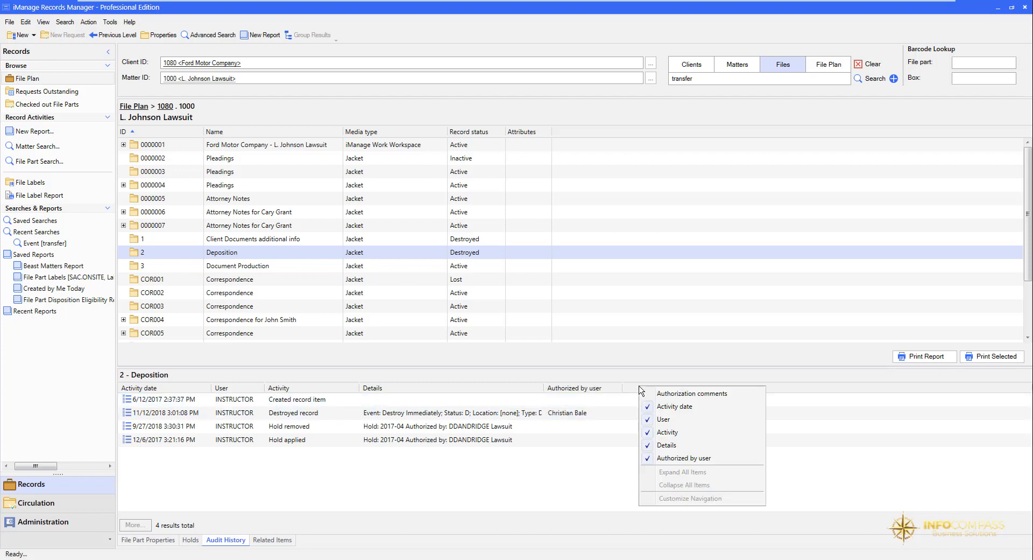
click(675, 398)
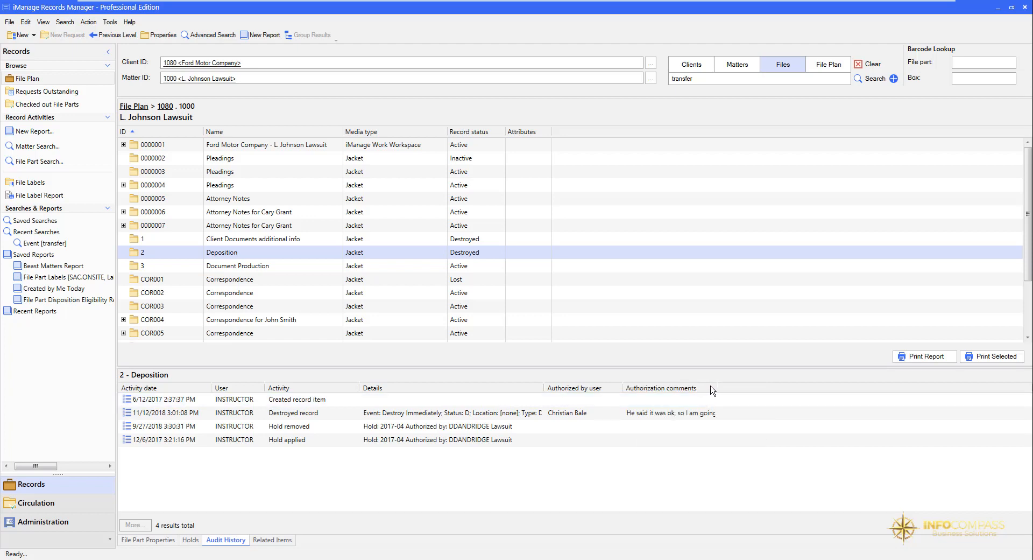
drag(717, 387, 830, 390)
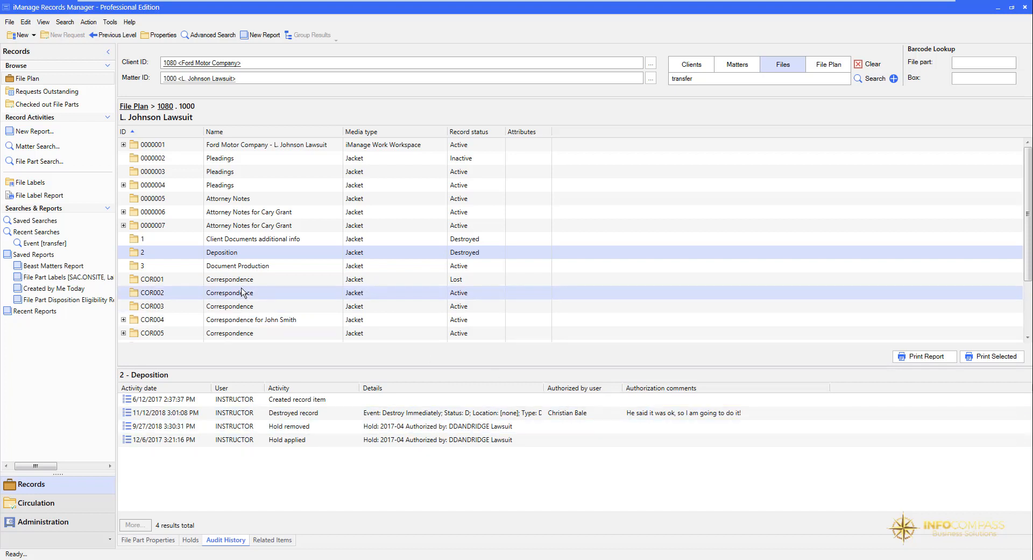
Step: Start disposing of file part 3, Document Production, and set the event type to TRANSFER
click(210, 268)
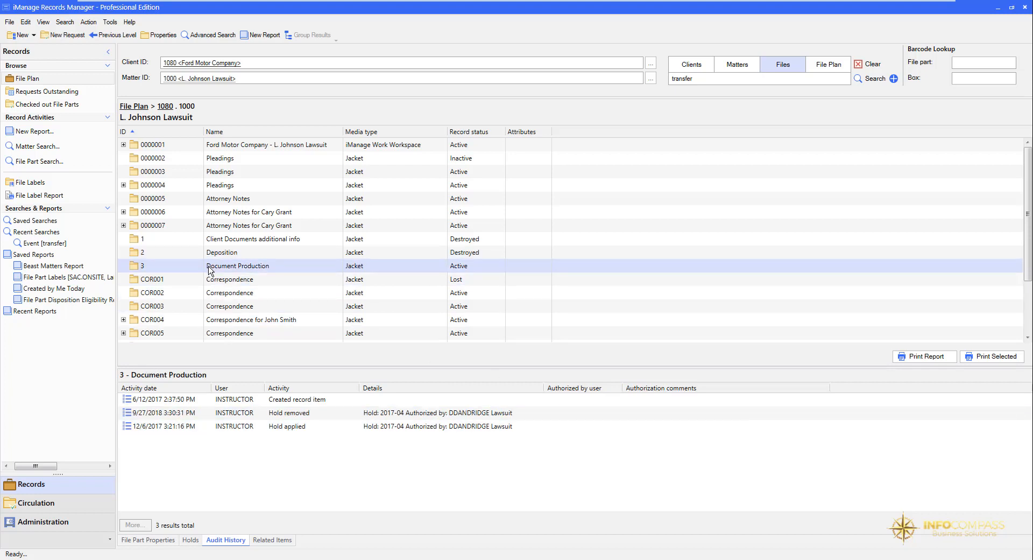
right_click(210, 267)
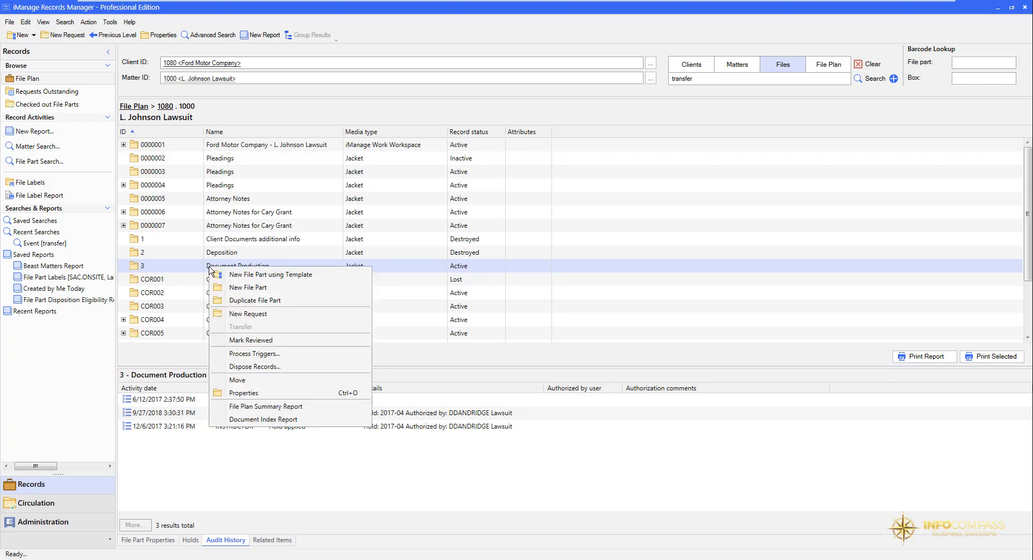
click(250, 368)
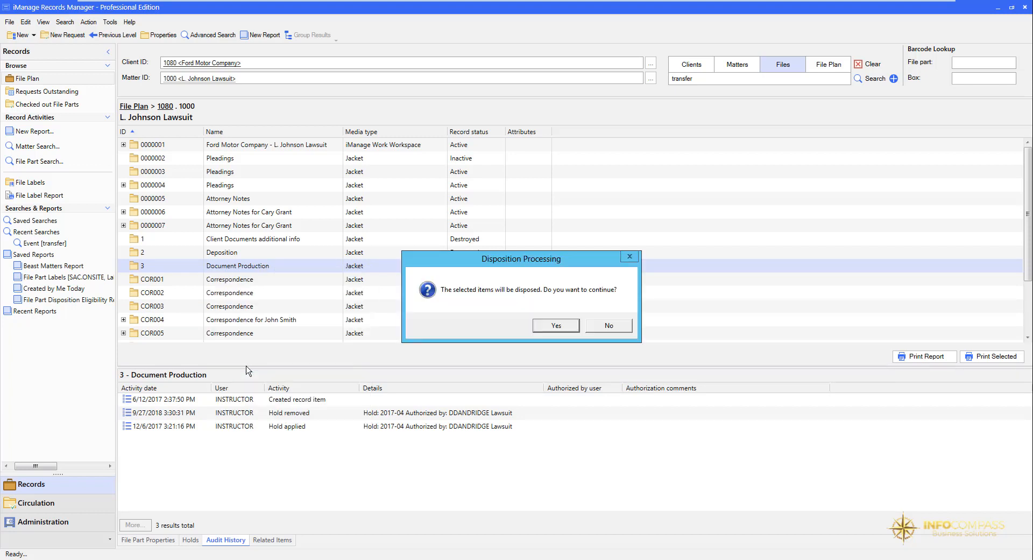
click(547, 326)
click(423, 214)
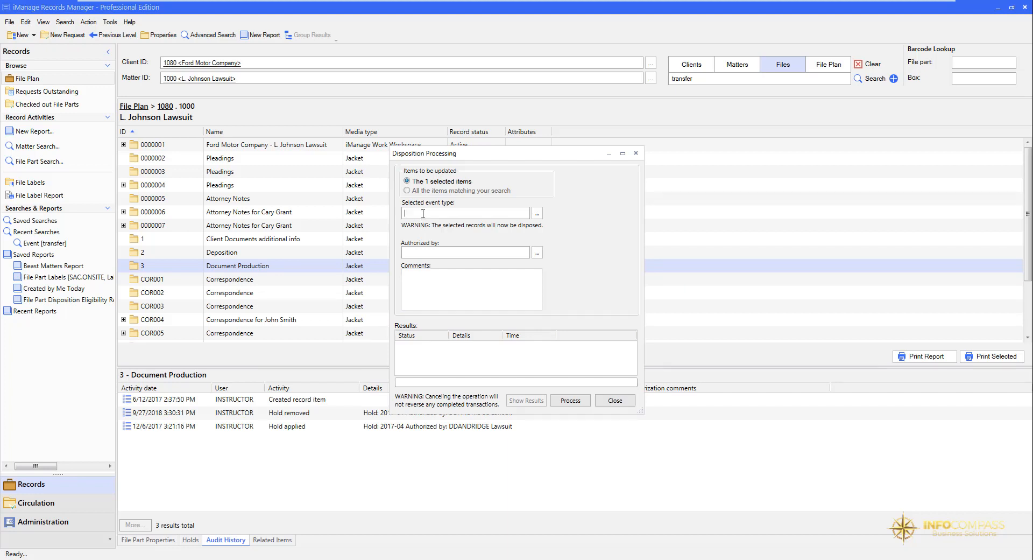
text(transfer)
key(Return)
Step: Set CBALE, Christian Bale, as the authorizer of the Document Production transfer
click(413, 251)
text(cbale)
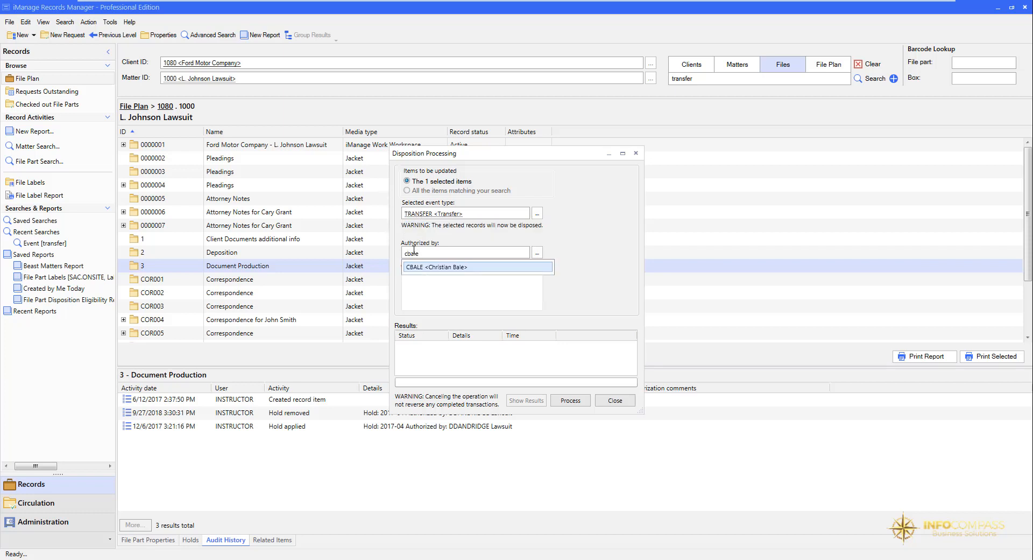
key(Return)
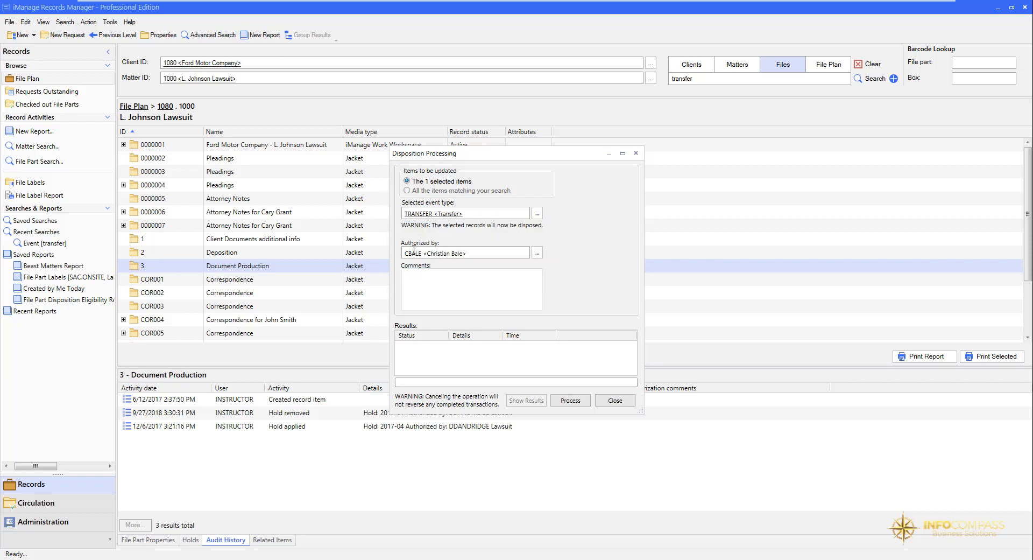
Step: Enter the full postal address as the transfer comment, process the Document Production disposition and select its new audit history entry
click(417, 277)
text(123 Main)
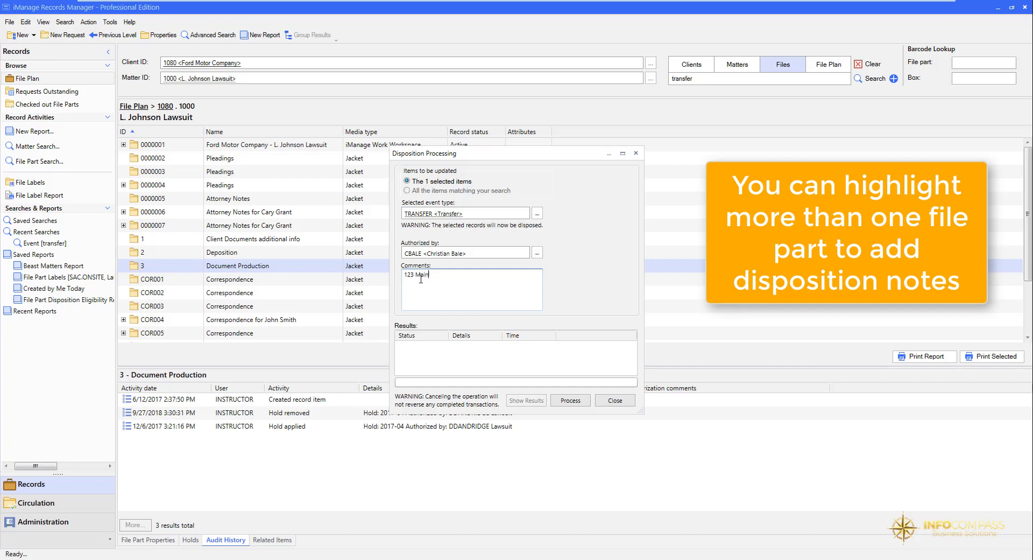
text( St)
text(, Elk Grove, CA 958)
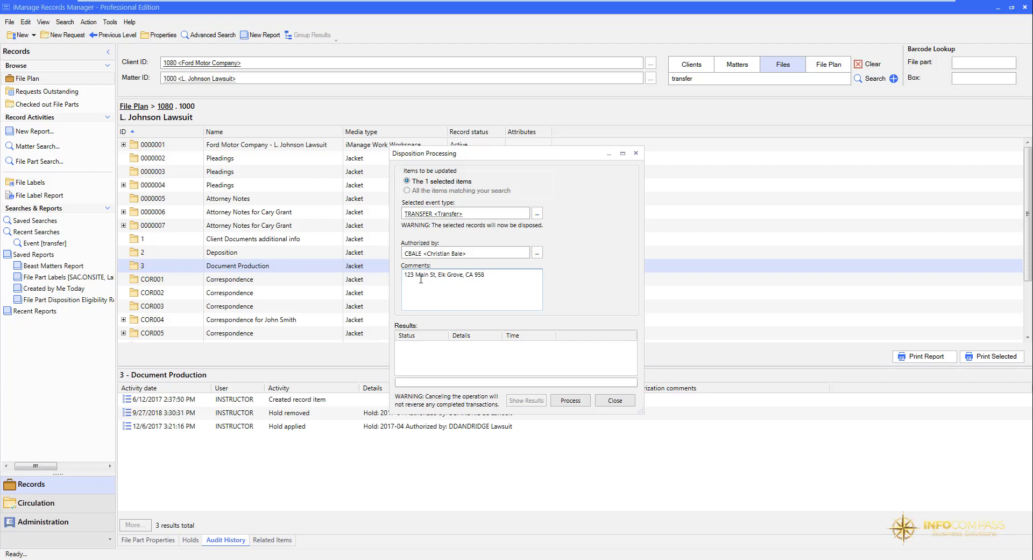
text(23)
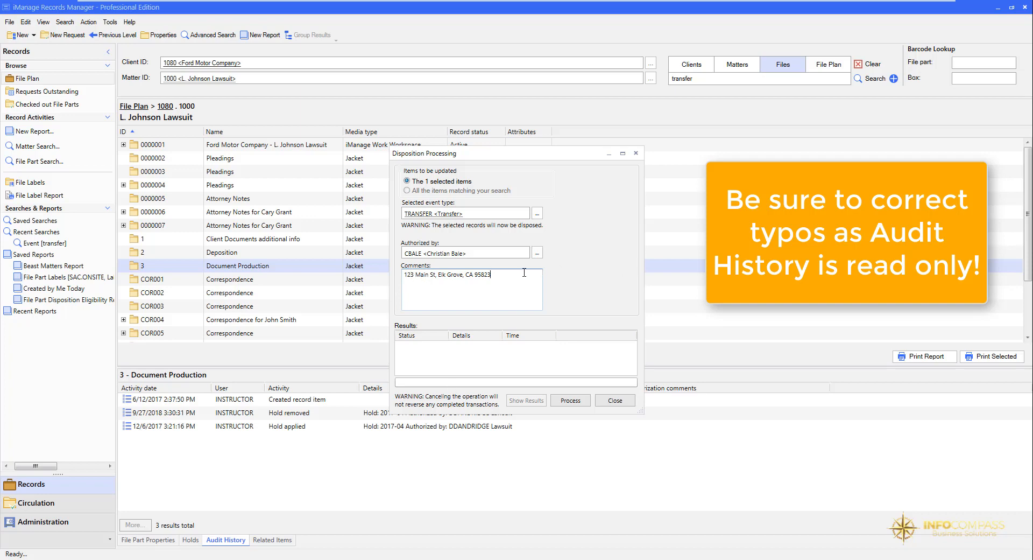
key(ctrl+a)
click(566, 402)
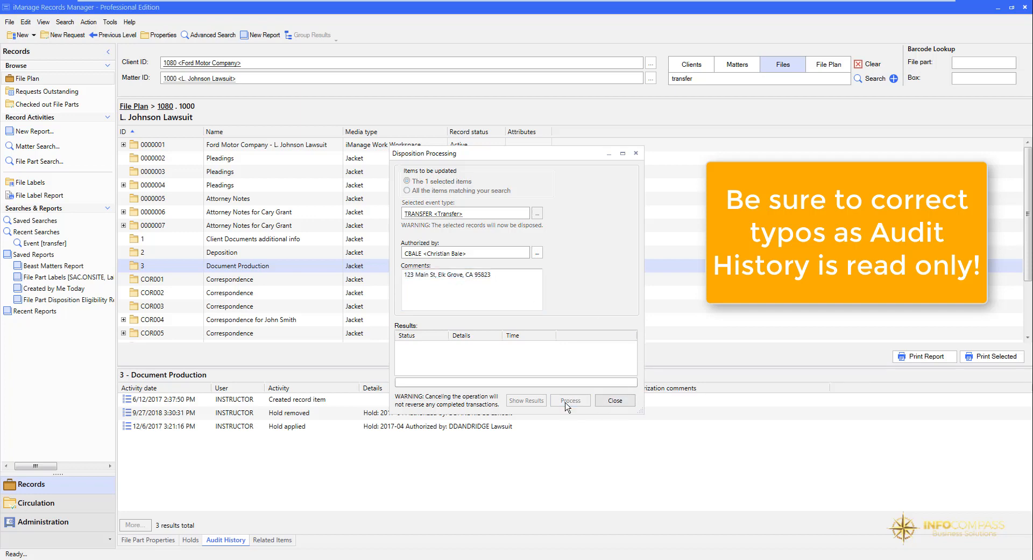
click(611, 404)
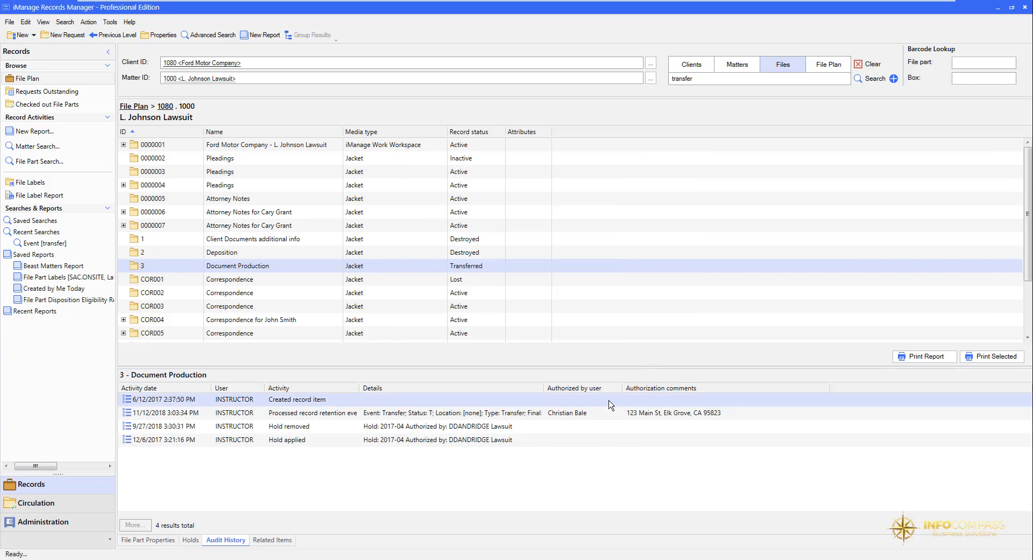
click(601, 417)
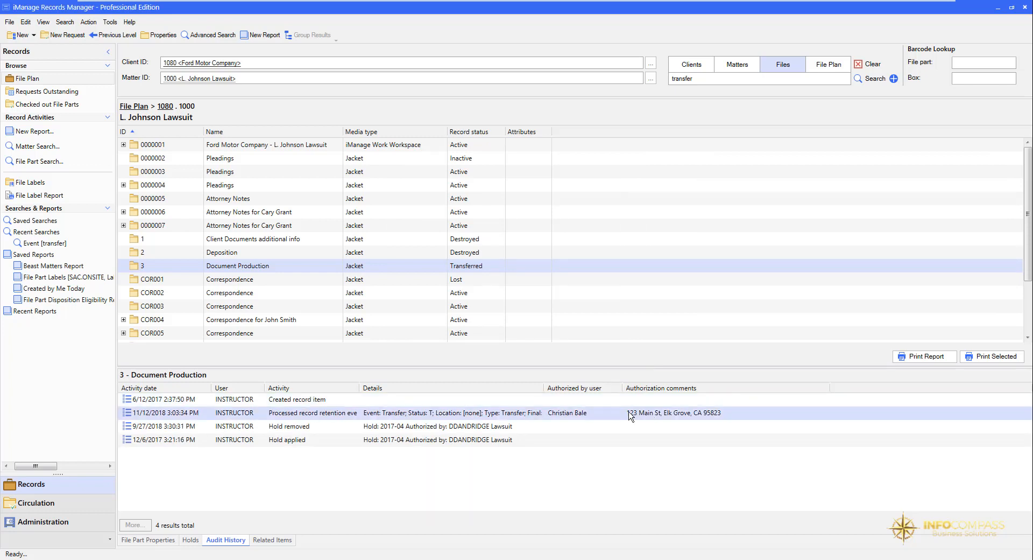